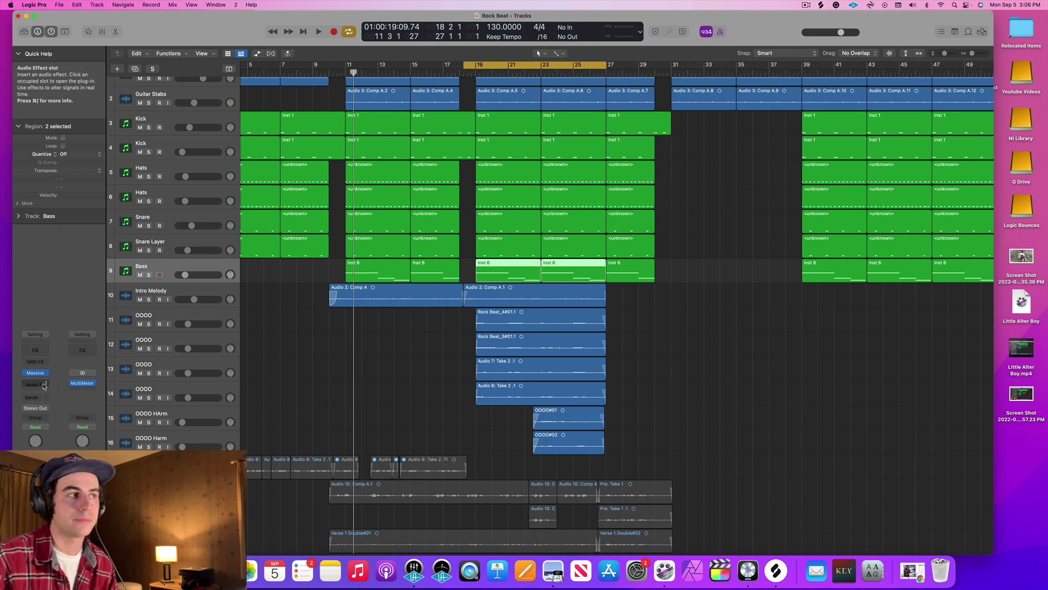
Step: Insert the C1 comp (m) compressor on the Bass track and rename the first Kick track to Kick 1
{"action": "left_click", "coordinate": [44, 385]}
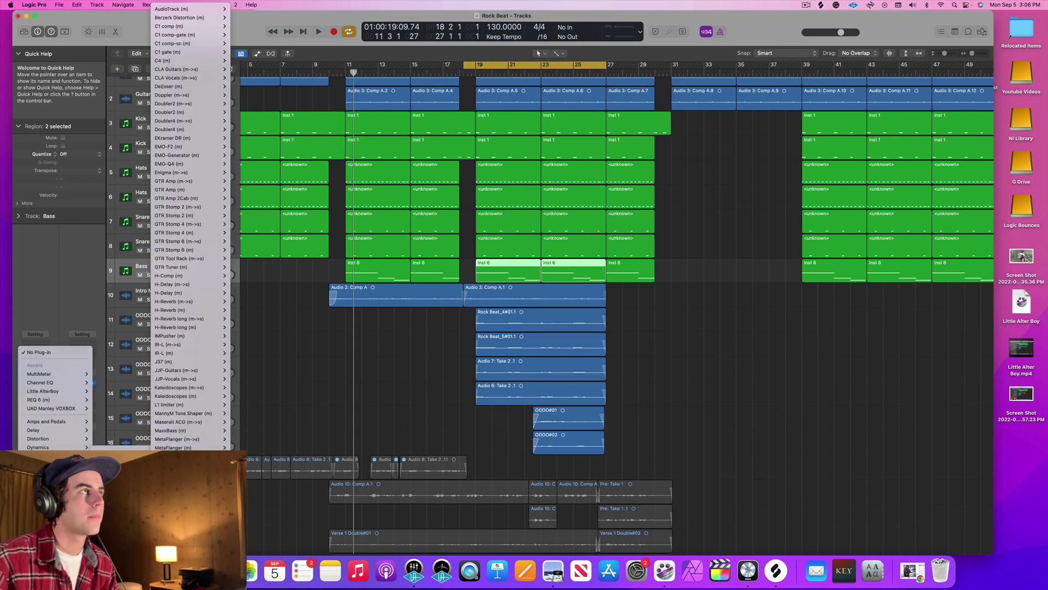
{"action": "left_click", "coordinate": [169, 26]}
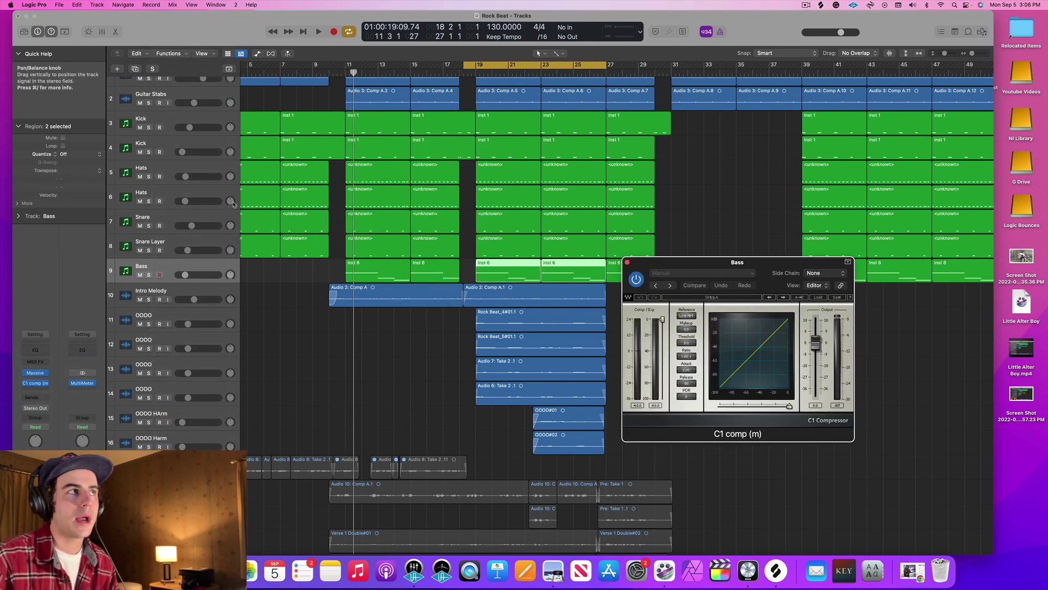
{"action": "left_click", "coordinate": [166, 120]}
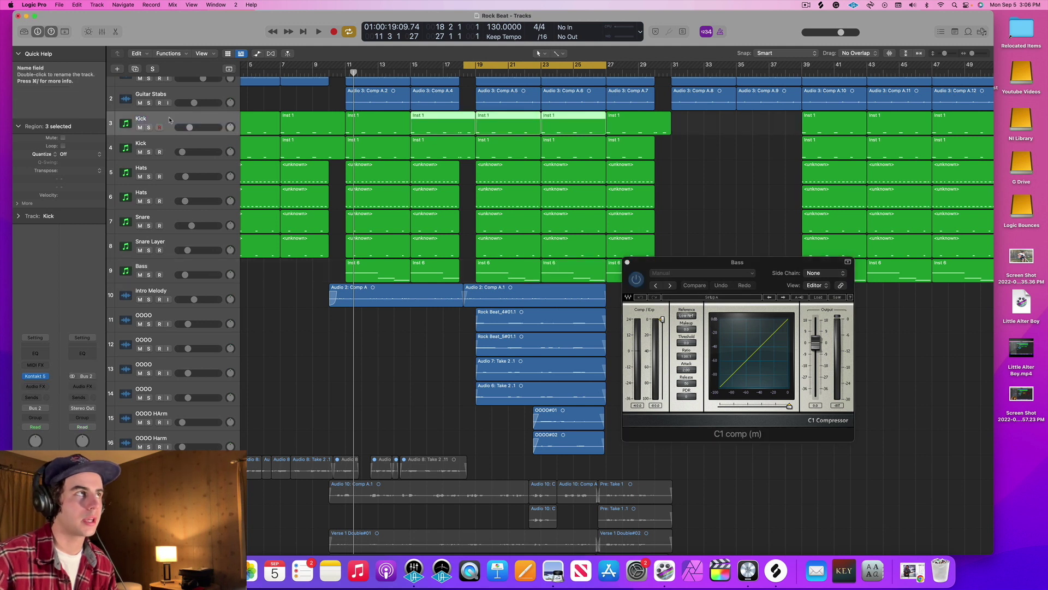
{"action": "double_click", "coordinate": [170, 119]}
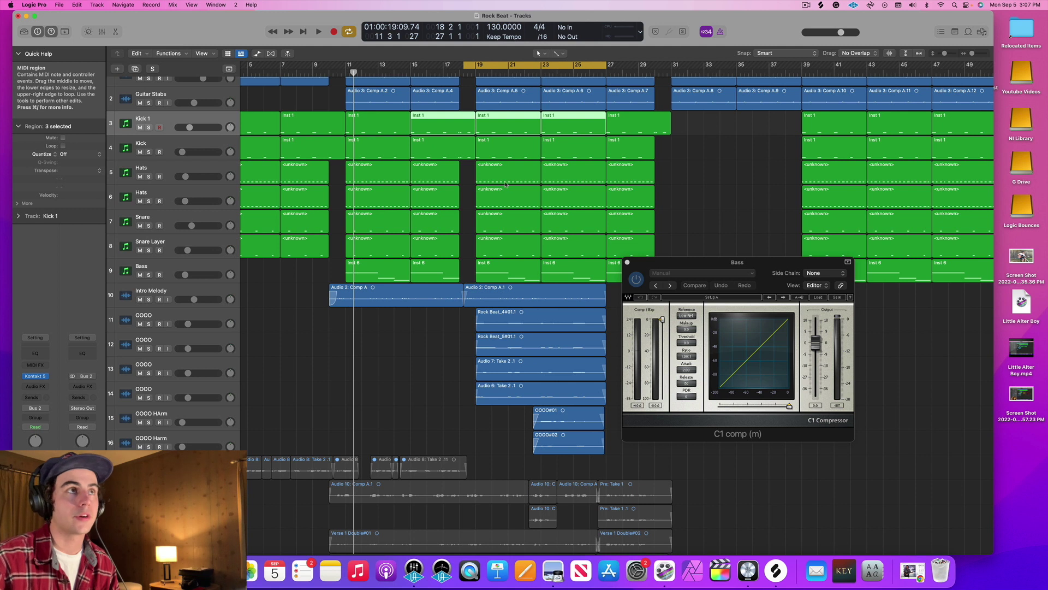
Step: Set the Bass compressor's side chain source to the instrument track Kick 1 (Inst 1)
{"action": "mouse_move", "coordinate": [773, 271]}
{"action": "left_mouse_down"}
{"action": "mouse_move", "coordinate": [756, 242]}
{"action": "mouse_move", "coordinate": [785, 263]}
{"action": "mouse_move", "coordinate": [787, 295]}
{"action": "mouse_move", "coordinate": [779, 279]}
{"action": "mouse_move", "coordinate": [778, 289]}
{"action": "left_mouse_up"}
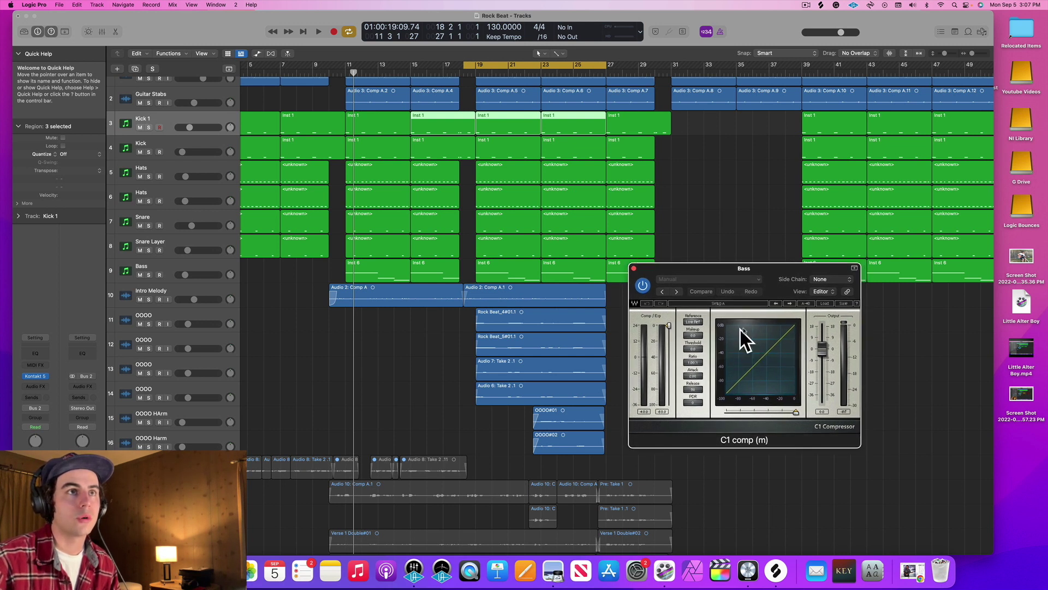
{"action": "left_click_drag", "start_coordinate": [777, 280], "coordinate": [774, 274]}
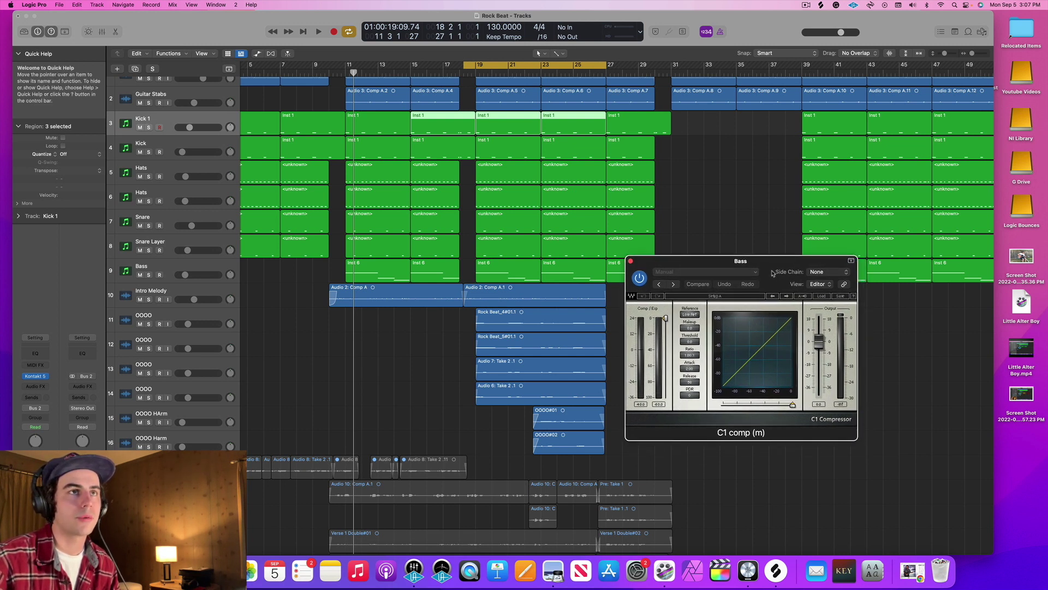
{"action": "left_click", "coordinate": [827, 273]}
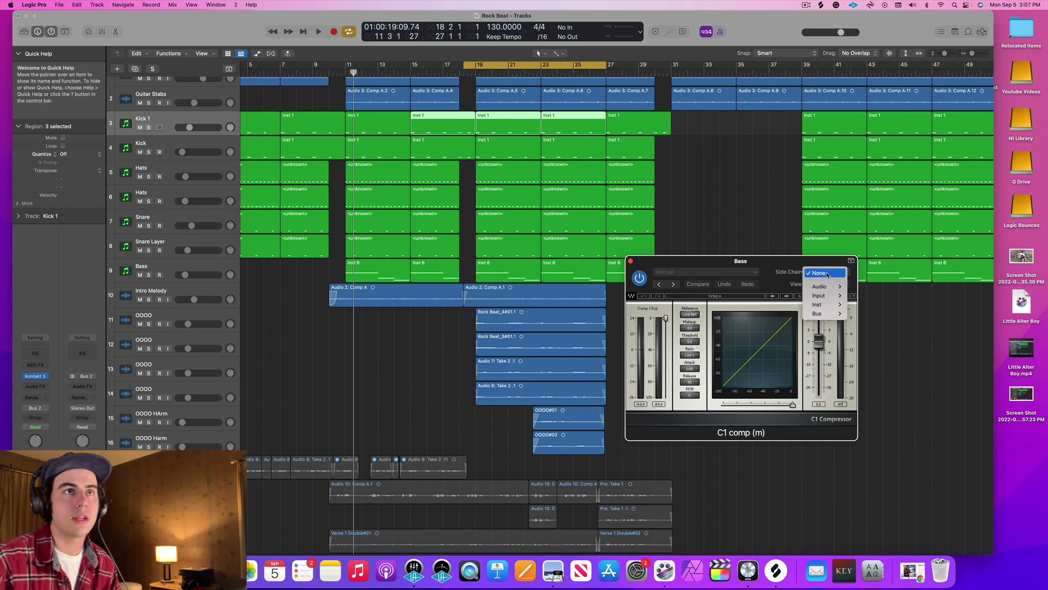
{"action": "mouse_move", "coordinate": [828, 287]}
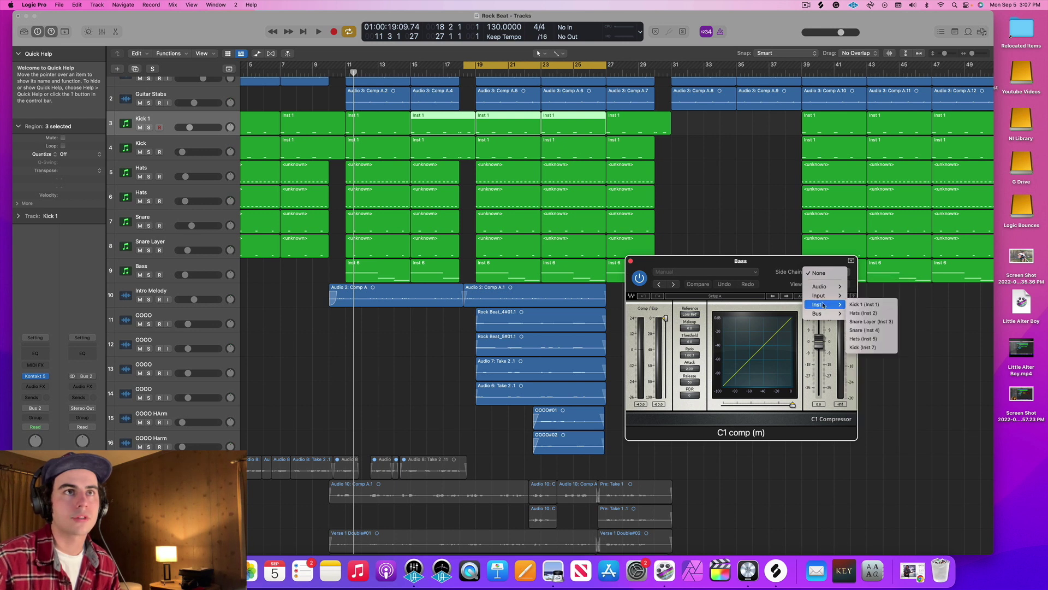
{"action": "left_click", "coordinate": [868, 307]}
{"action": "mouse_move", "coordinate": [793, 263]}
{"action": "left_mouse_down"}
{"action": "mouse_move", "coordinate": [818, 282]}
{"action": "mouse_move", "coordinate": [804, 268]}
{"action": "left_mouse_up"}
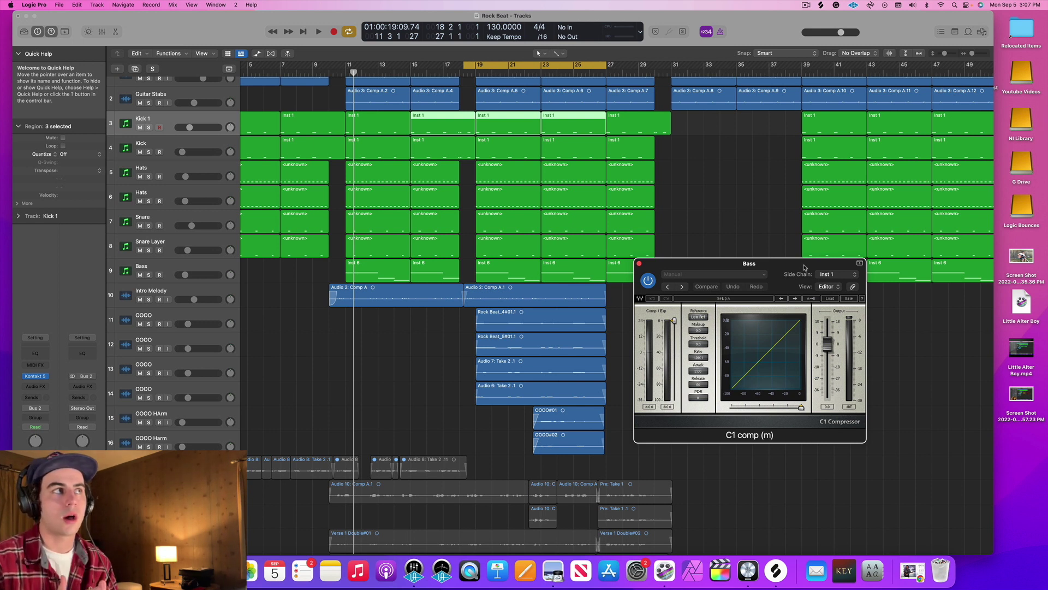
{"action": "left_click_drag", "start_coordinate": [803, 267], "coordinate": [830, 263]}
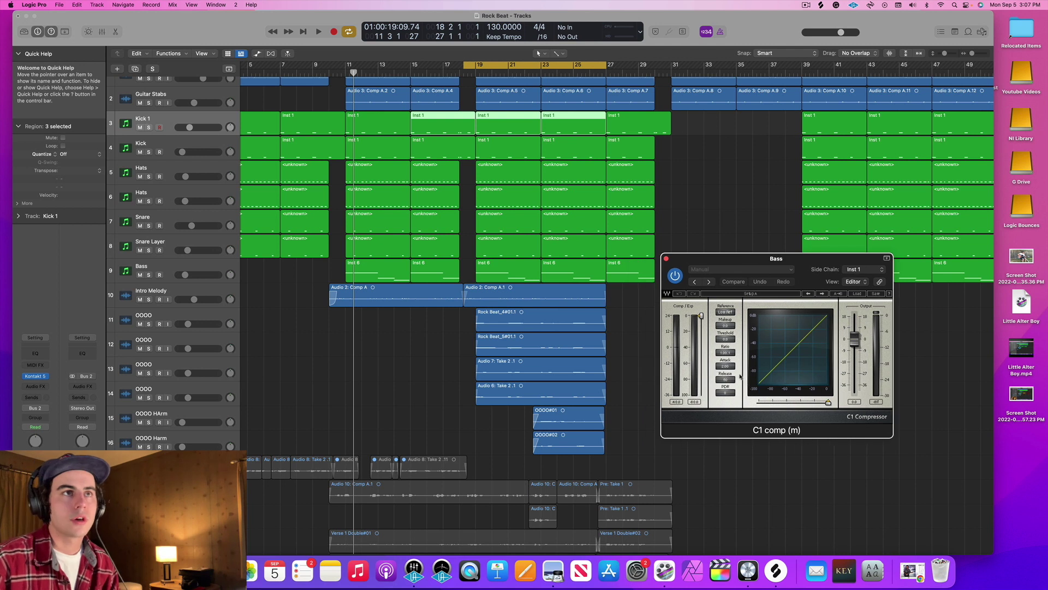
Step: Raise the compressor's ratio, then try a lower threshold and return it to the maximum
{"action": "left_click_drag", "start_coordinate": [725, 352], "coordinate": [725, 349]}
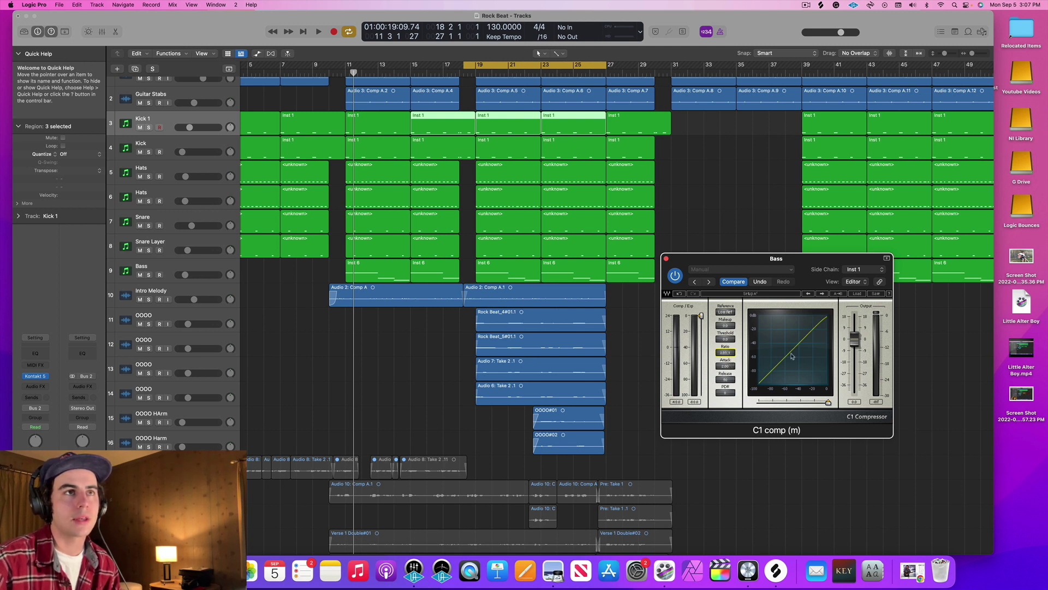
{"action": "left_click_drag", "start_coordinate": [702, 318], "coordinate": [701, 340]}
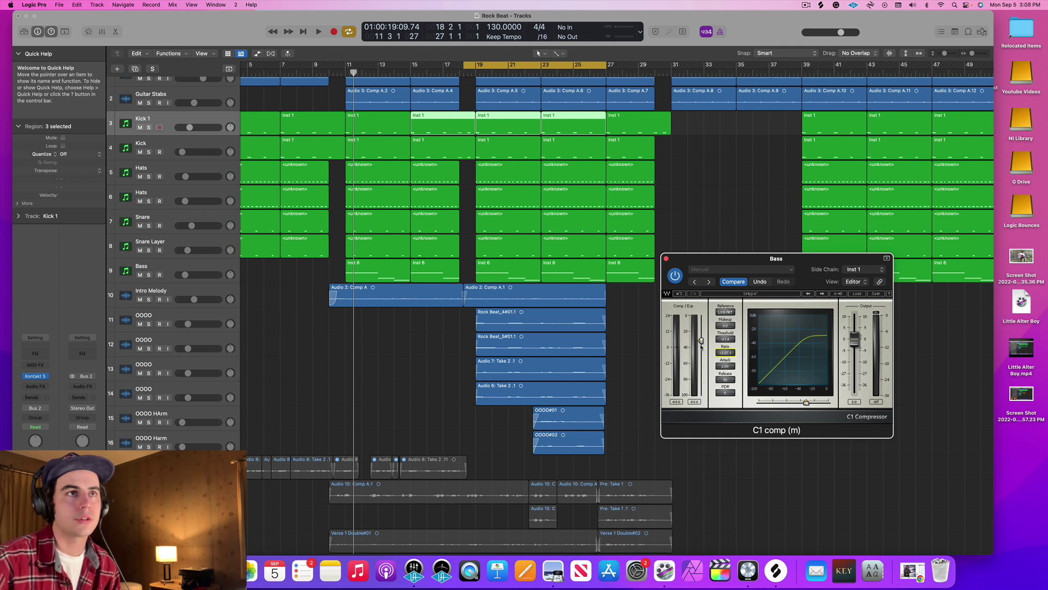
{"action": "left_click_drag", "start_coordinate": [701, 342], "coordinate": [701, 315]}
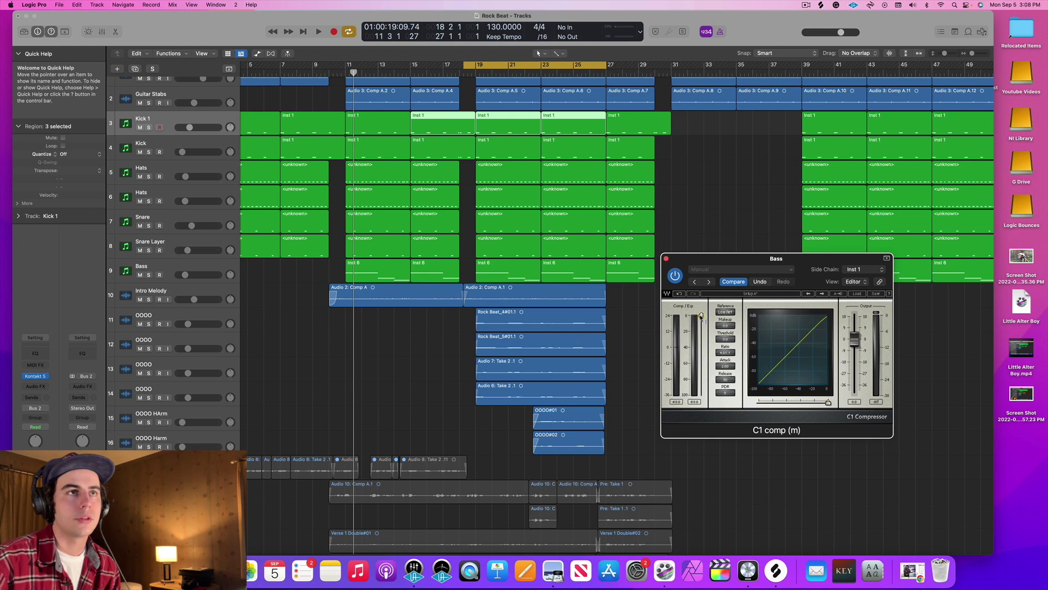
Step: Solo the Bass and Kick 1 tracks
{"action": "left_click", "coordinate": [141, 266]}
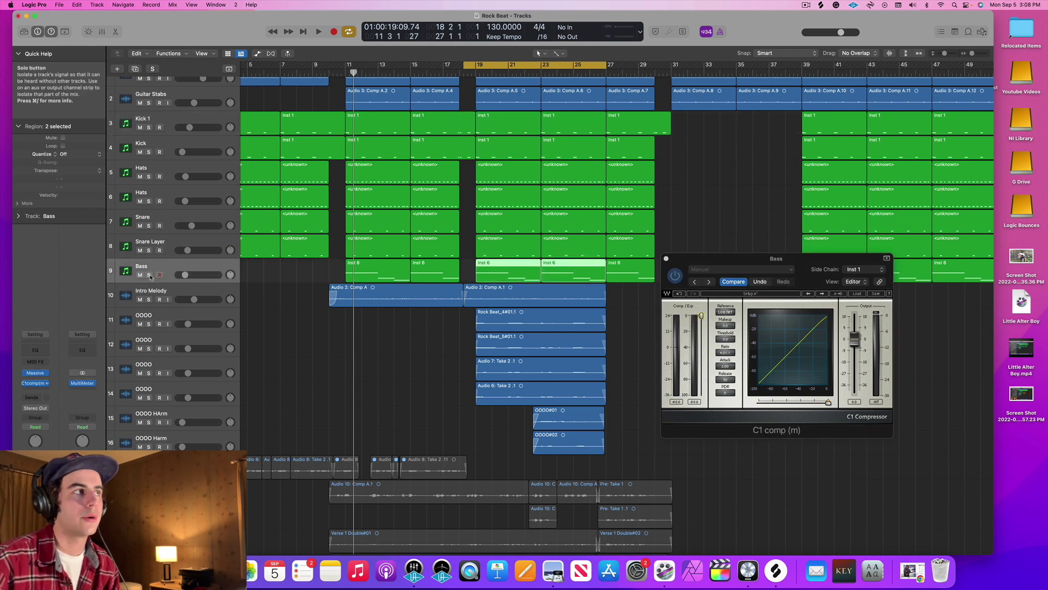
{"action": "left_click", "coordinate": [148, 274]}
{"action": "left_click", "coordinate": [155, 123]}
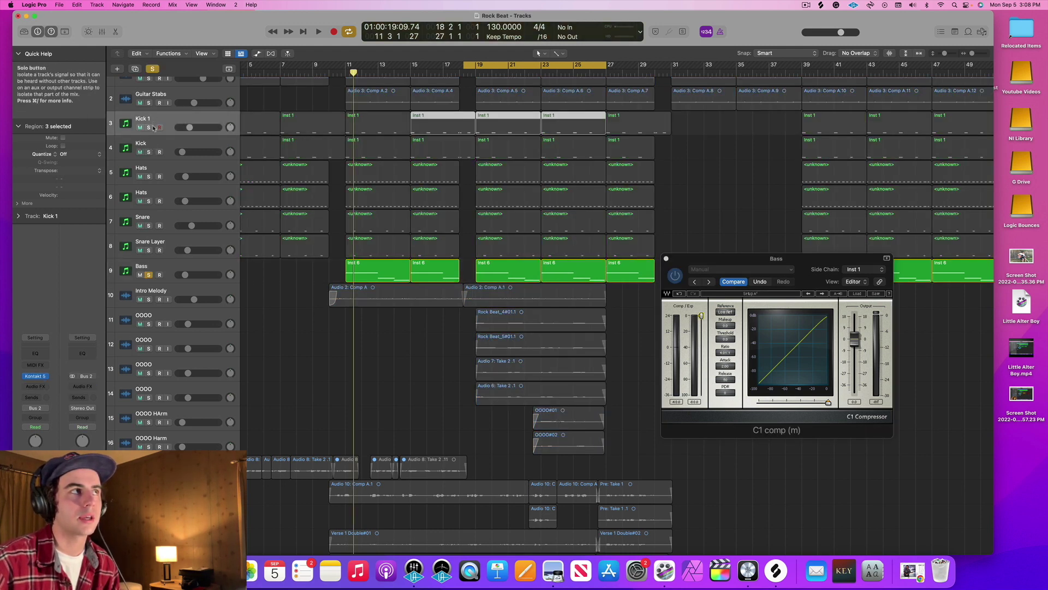
{"action": "left_click", "coordinate": [148, 127]}
Step: Bypass the compressor and listen to the looped bass and kick without side-chain compression
{"action": "left_click_drag", "start_coordinate": [776, 262], "coordinate": [787, 243]}
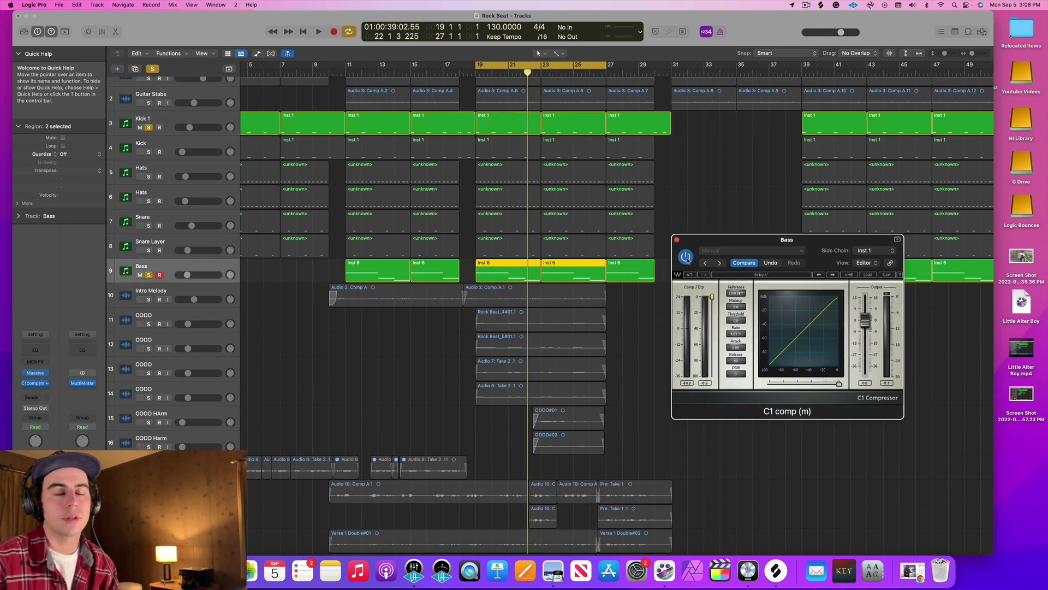
{"action": "left_click", "coordinate": [687, 257]}
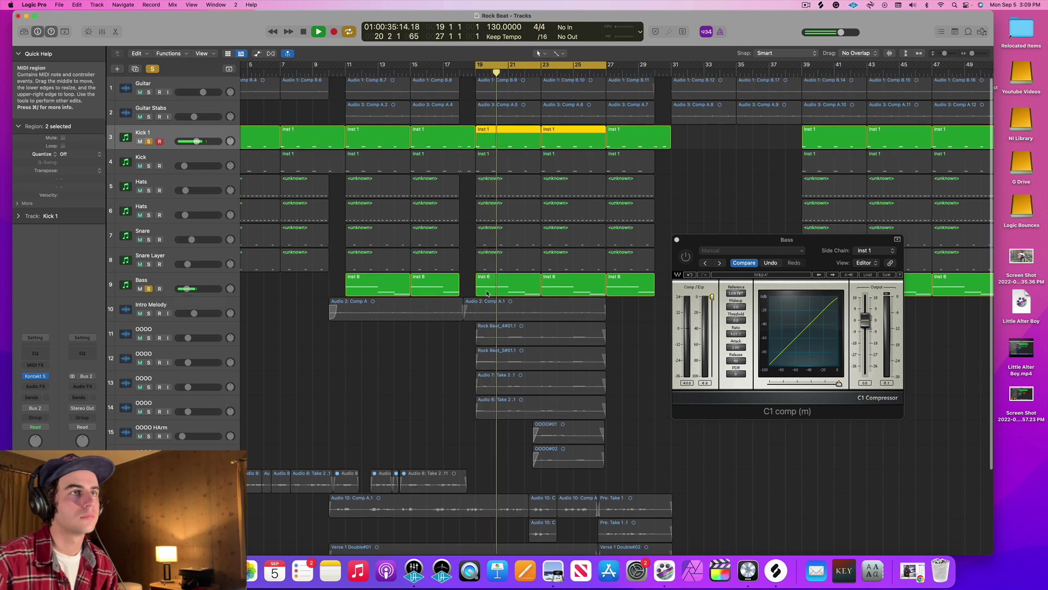
{"action": "left_click_drag", "start_coordinate": [824, 246], "coordinate": [849, 207]}
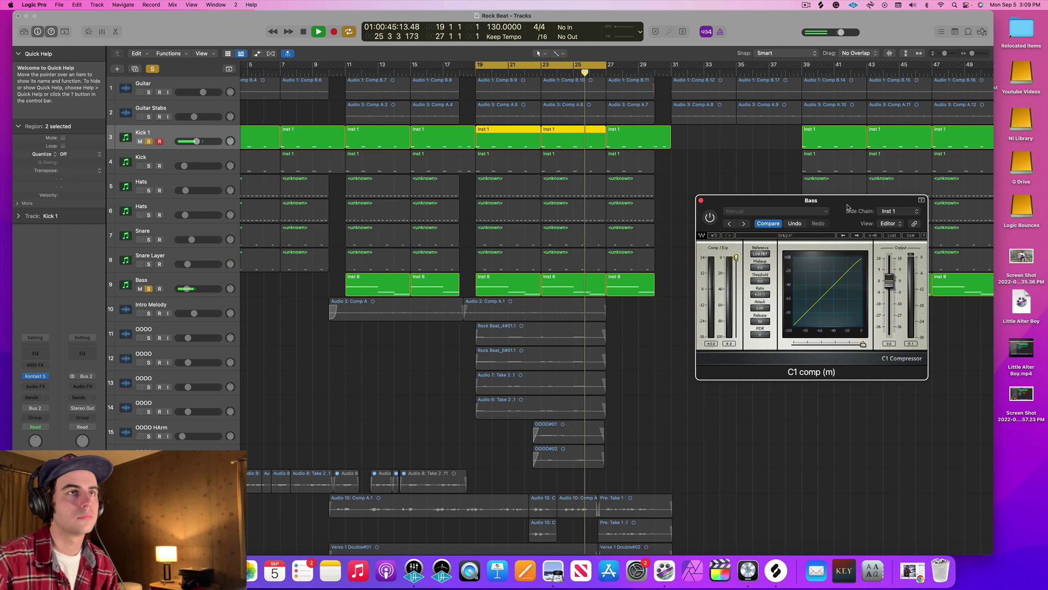
{"action": "key", "text": "space"}
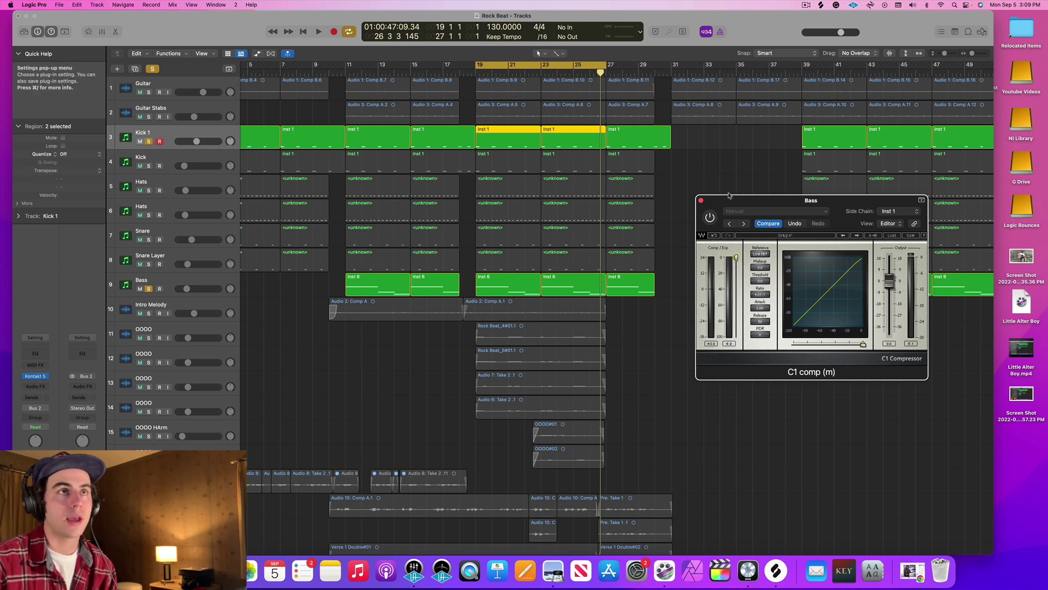
Step: Adjust the active compressor's threshold during playback, sweeping it far down and settling slightly below the maximum
{"action": "left_click_drag", "start_coordinate": [719, 201], "coordinate": [710, 205]}
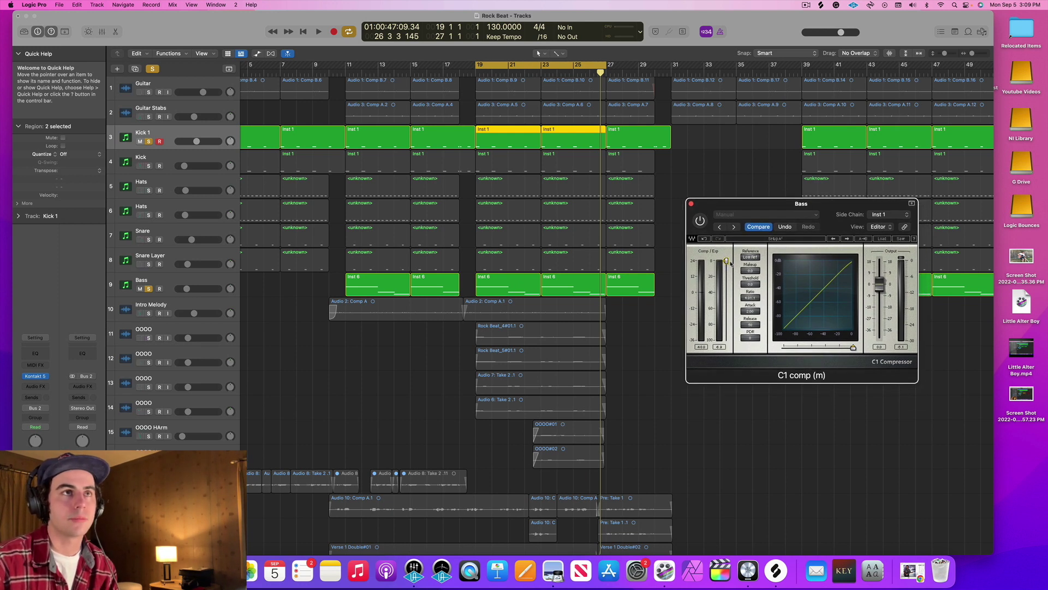
{"action": "left_click_drag", "start_coordinate": [750, 284], "coordinate": [750, 297]}
{"action": "key", "text": "space"}
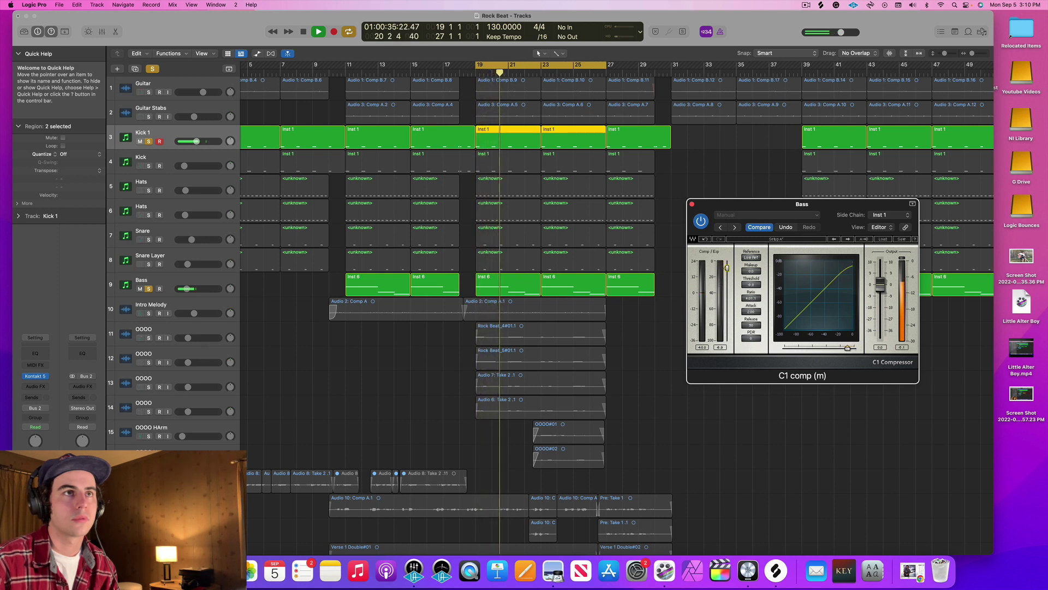
{"action": "left_click_drag", "start_coordinate": [751, 297], "coordinate": [750, 344]}
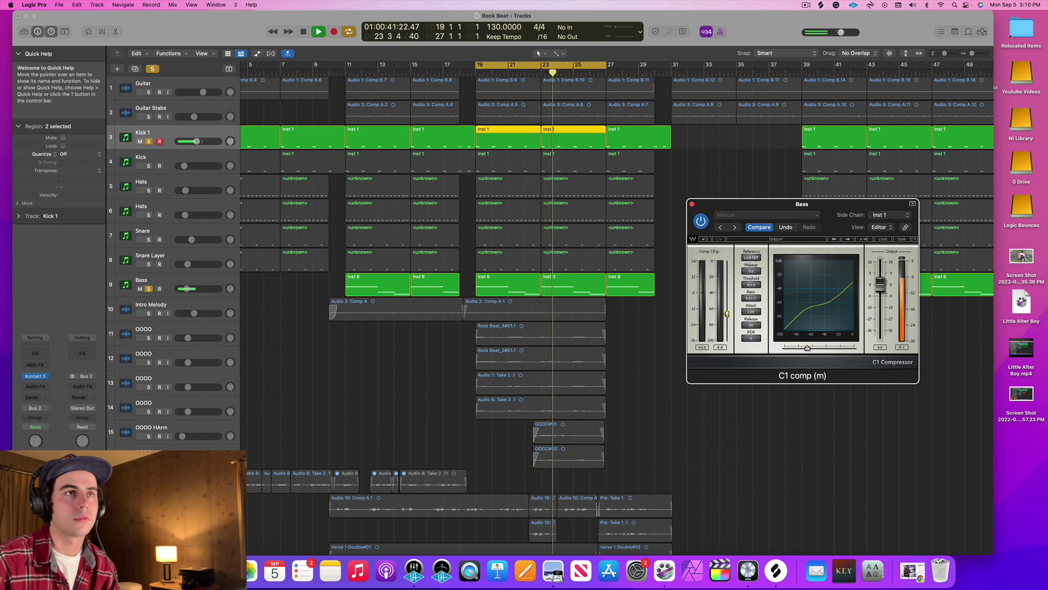
{"action": "left_click_drag", "start_coordinate": [727, 315], "coordinate": [726, 269]}
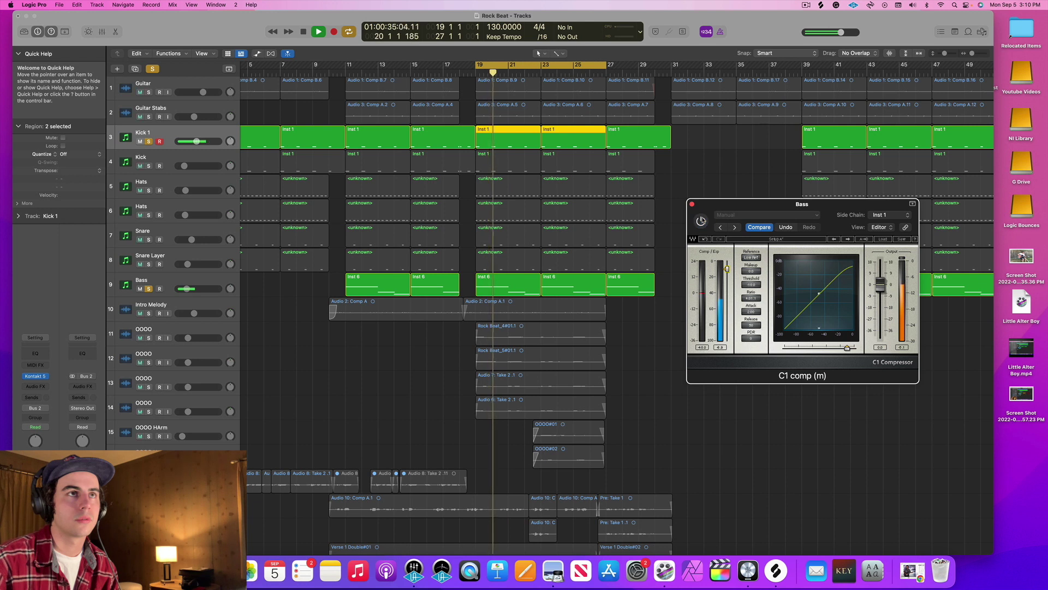
Step: Compare the soloed bass and kick with the compressor bypassed and active, then stop playback
{"action": "left_click", "coordinate": [701, 221]}
{"action": "left_click", "coordinate": [701, 220]}
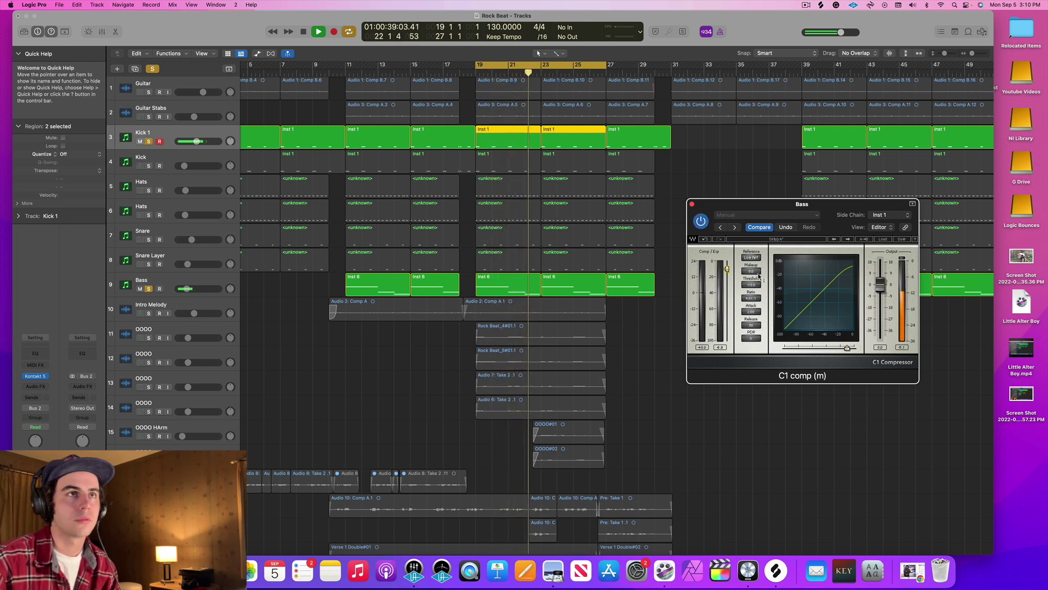
{"action": "key", "text": "space"}
{"action": "left_click_drag", "start_coordinate": [831, 210], "coordinate": [822, 211]}
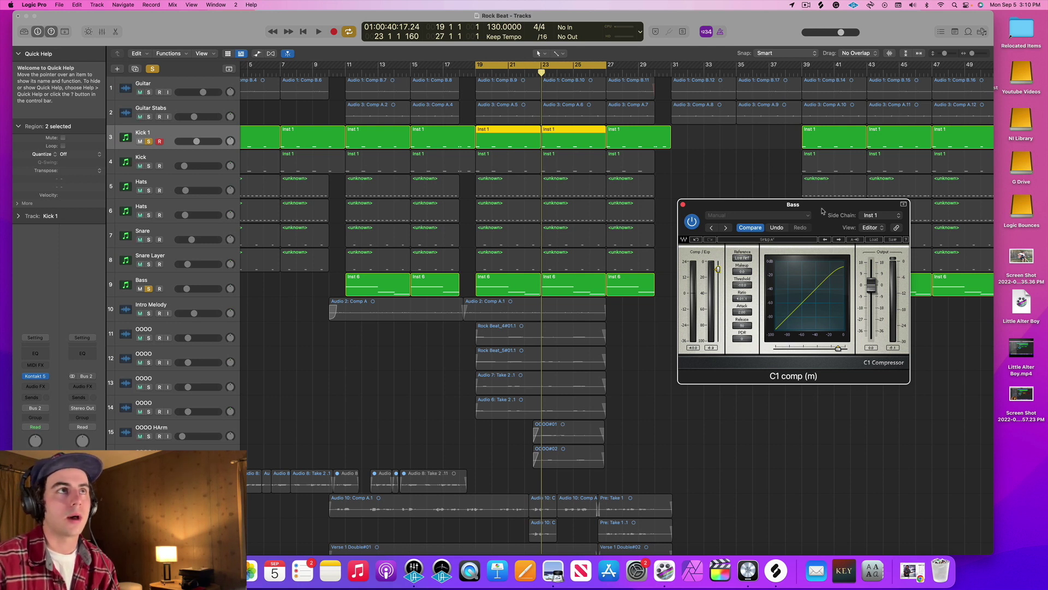
{"action": "left_click_drag", "start_coordinate": [821, 210], "coordinate": [810, 205]}
Step: Solo the remaining instrument and OOOO tracks for playback and raise the selected OOOO tracks' volume, with track 14 at -15.2 dB
{"action": "left_click", "coordinate": [182, 257]}
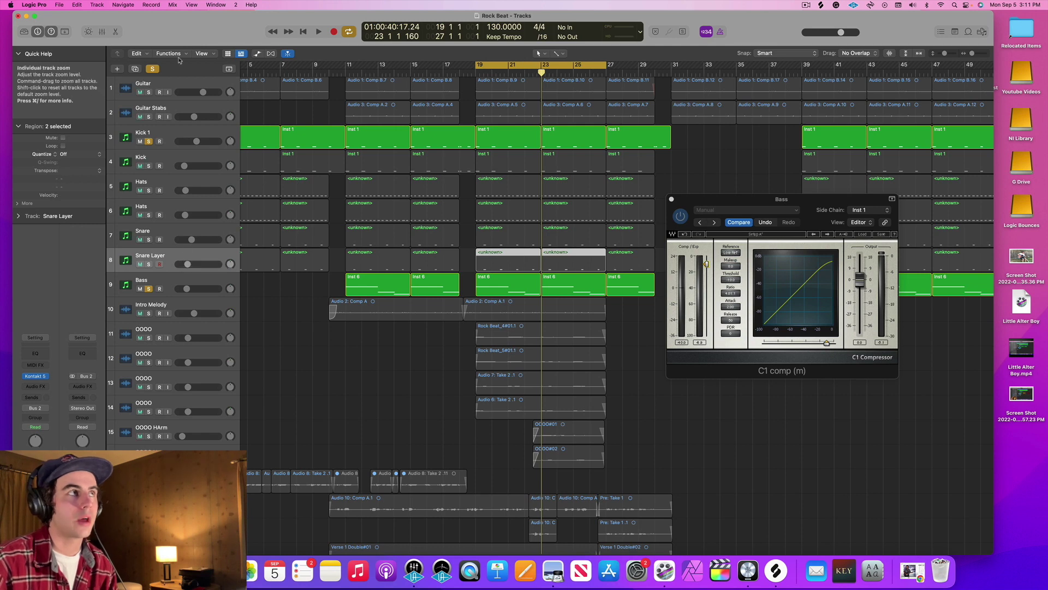
{"action": "left_click", "coordinate": [149, 99], "text": "shift"}
{"action": "left_click_drag", "start_coordinate": [177, 426], "coordinate": [183, 334]}
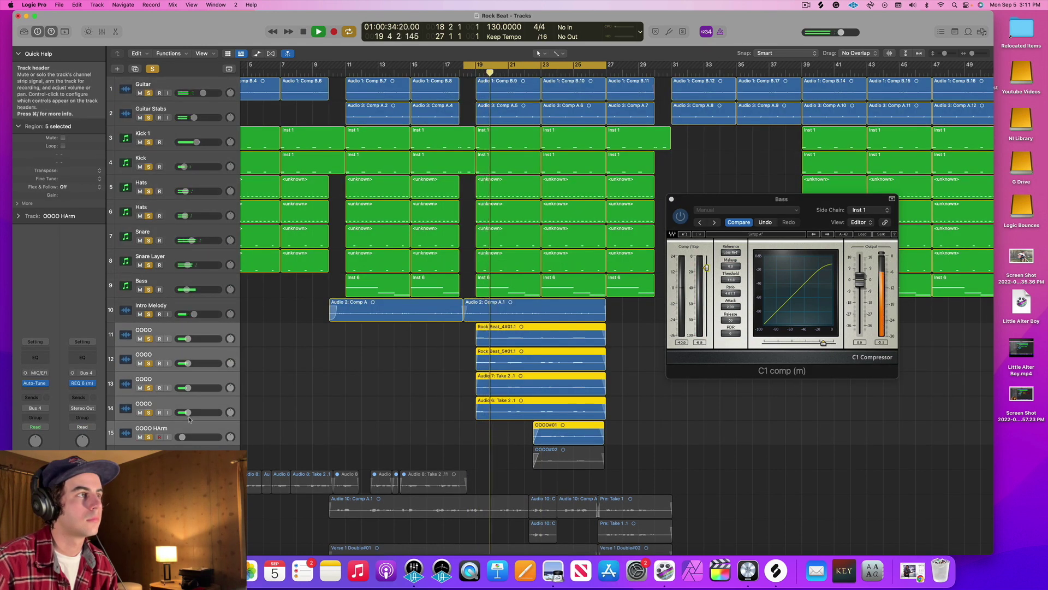
{"action": "left_click_drag", "start_coordinate": [188, 412], "coordinate": [190, 412]}
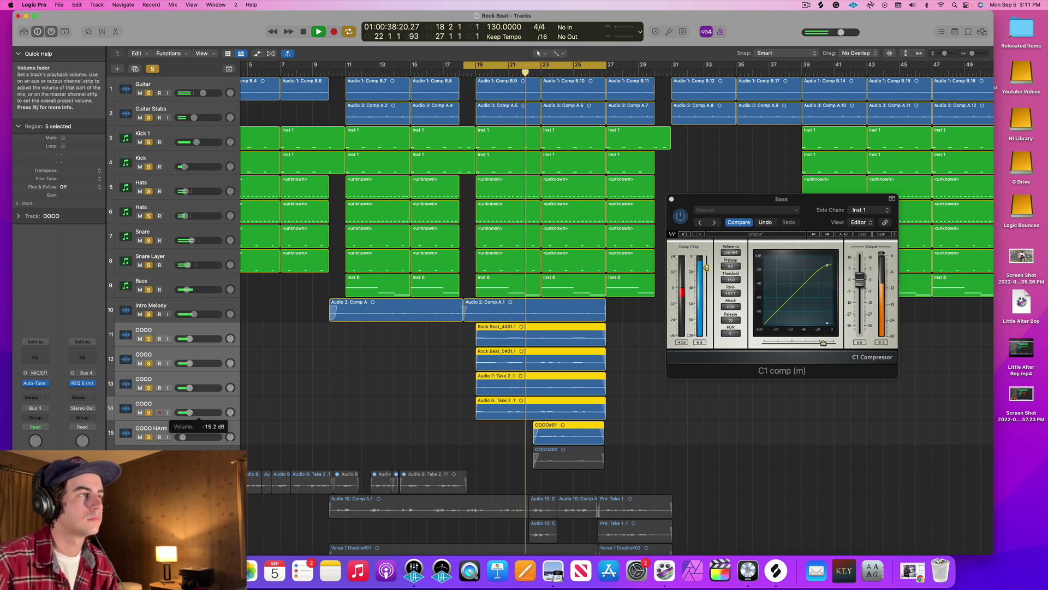